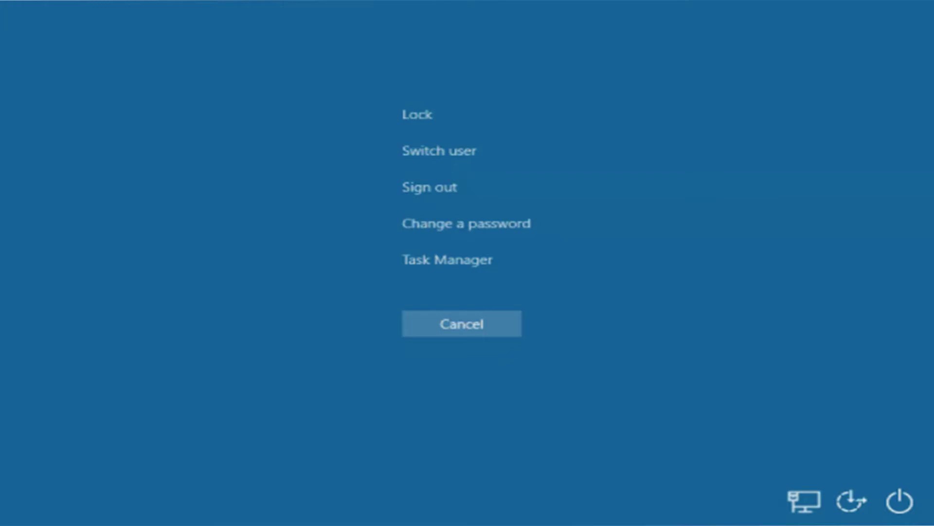
Open Task Manager from the security options screen and expand the Microsoft Screen Magnifier app in the process list.
left_click(458, 263)
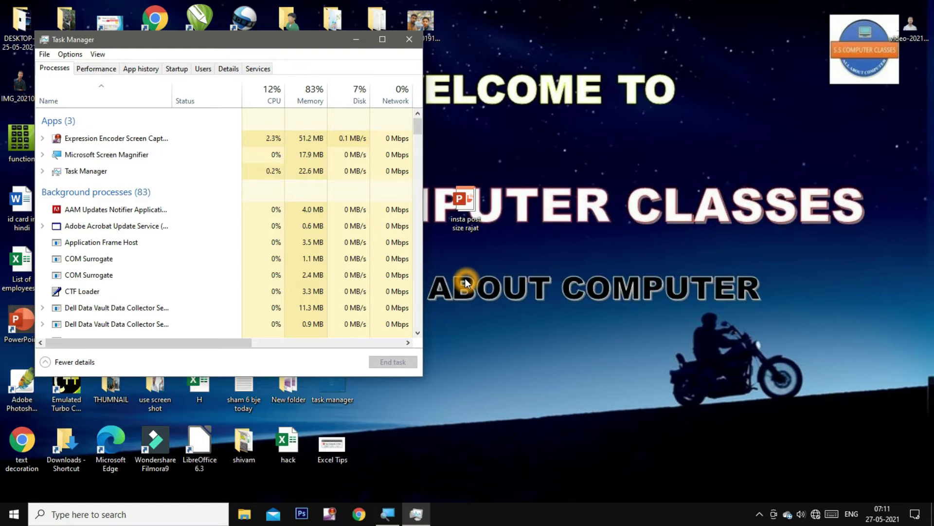
key("super+plus")
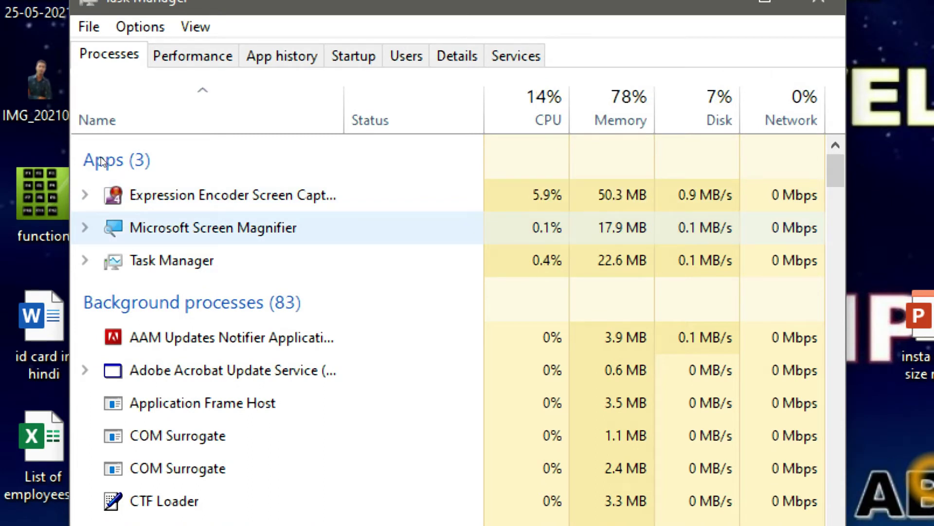
key("Down")
key("Up")
key("Right")
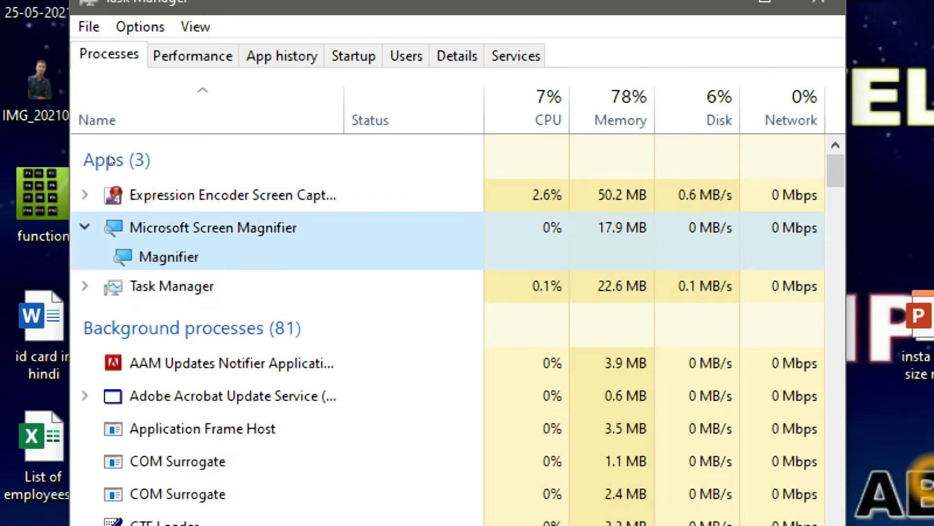
Show the actions available for the Microsoft Screen Magnifier process, including End task, and close Task Manager.
key("shift+F10")
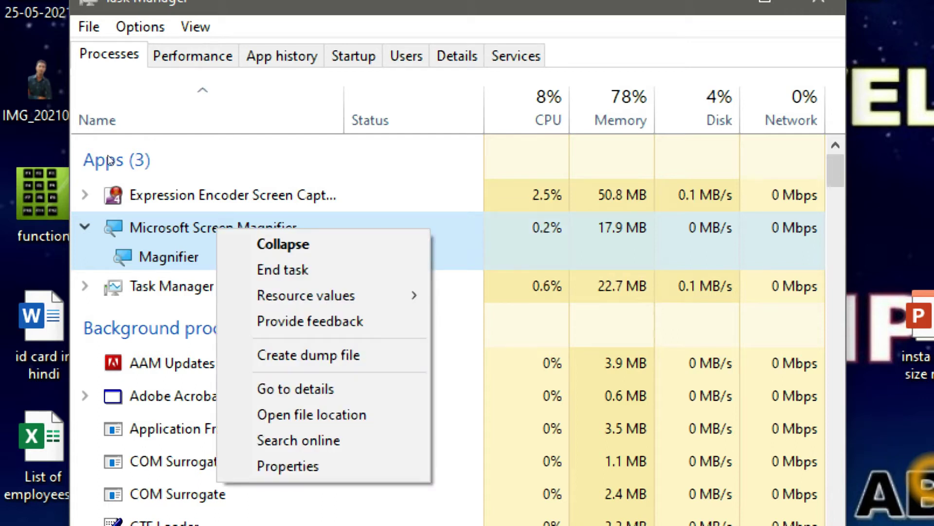
key("Down")
key("Down")
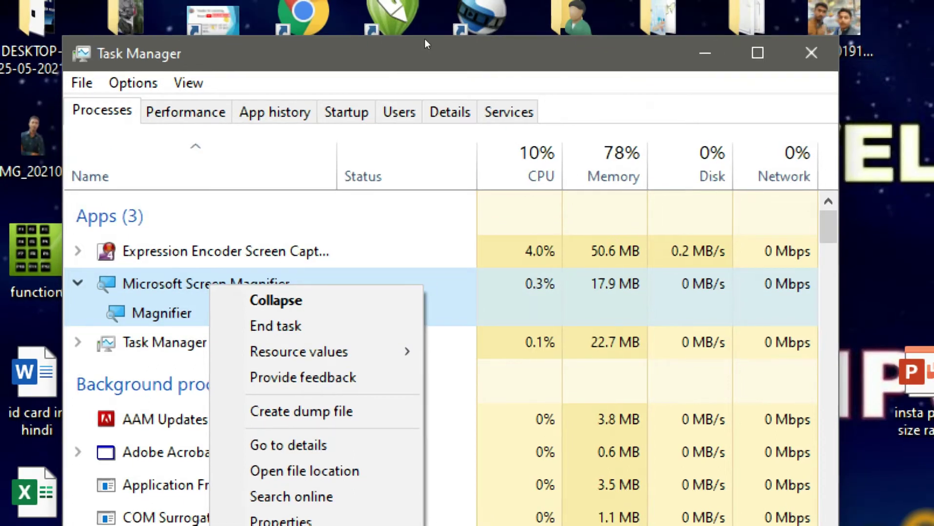
left_click(818, 52)
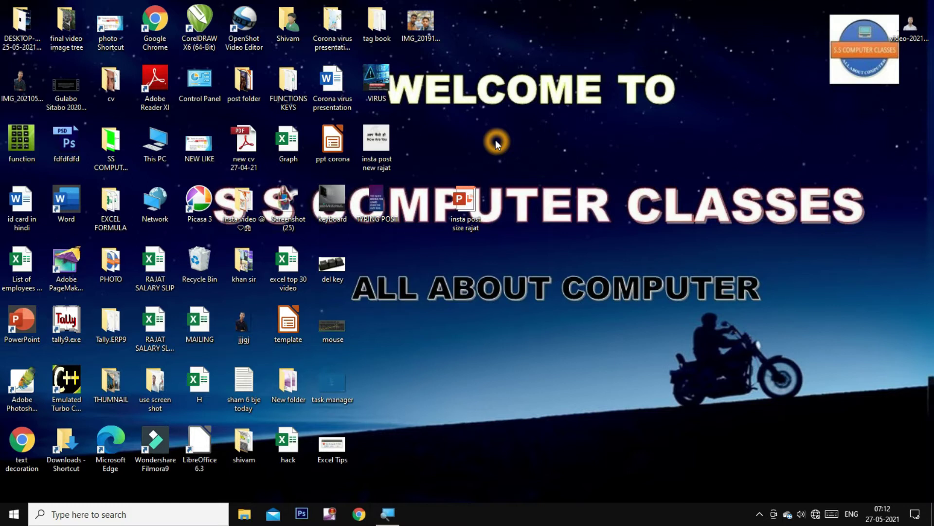
Search Windows for Control Panel and open it.
key("super")
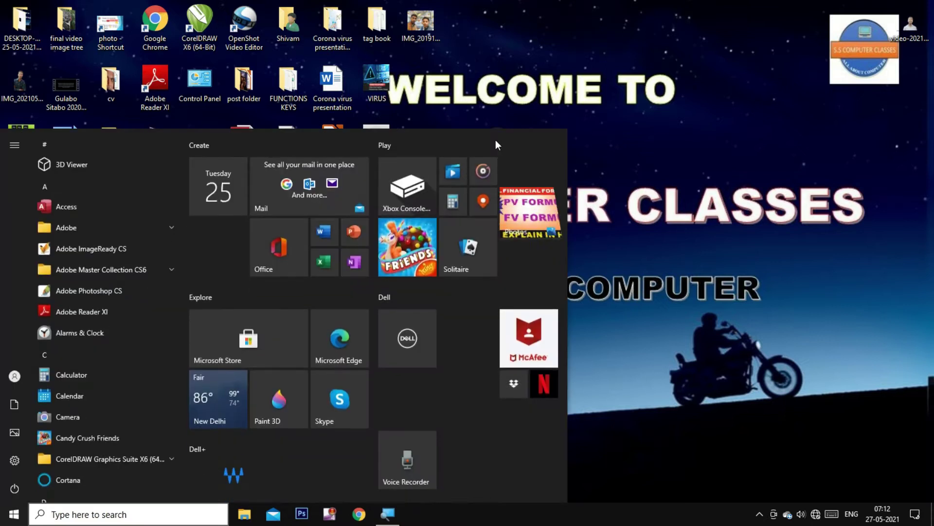
type("contr")
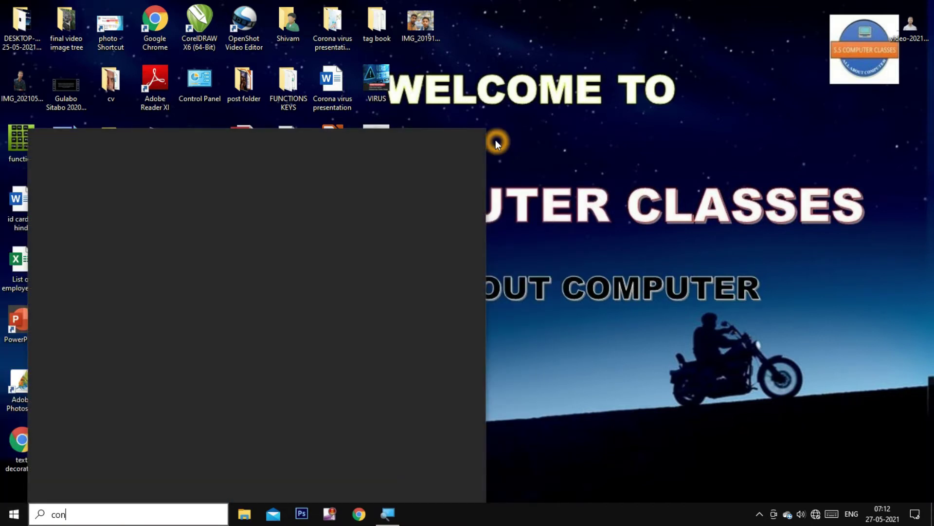
type("l")
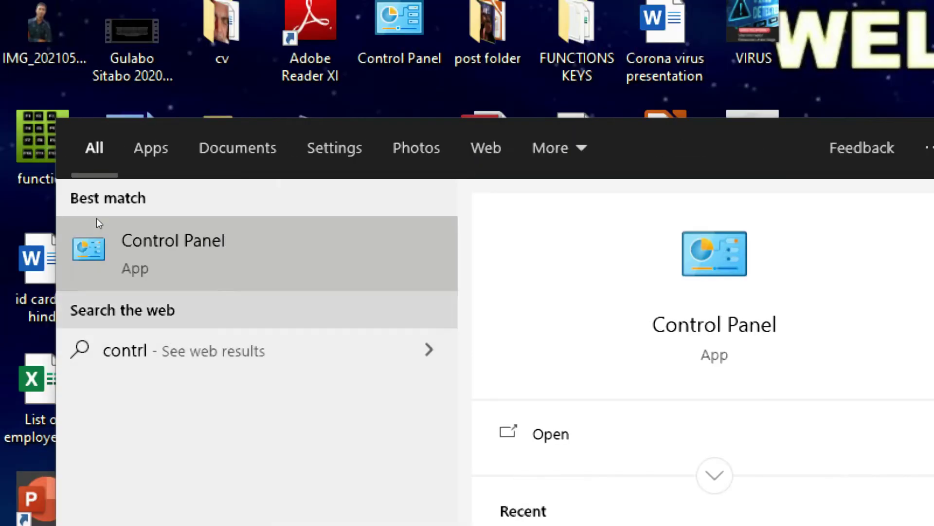
left_click(186, 276)
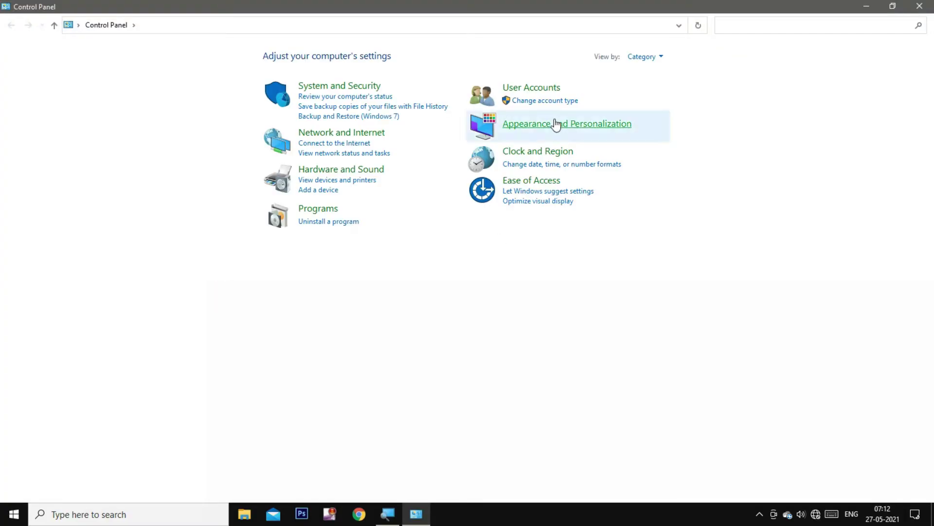
View the account-change options on the User Accounts page, and close Control Panel.
left_click(537, 93)
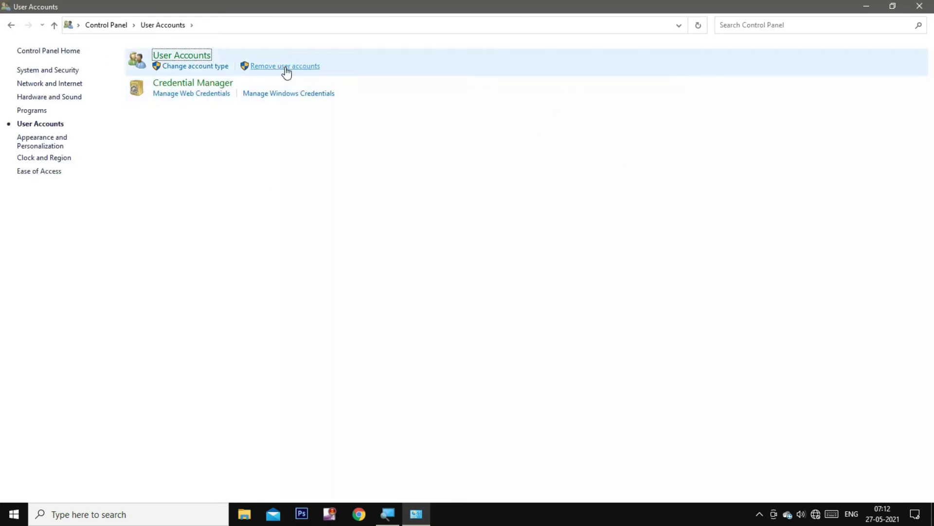
left_click(206, 57)
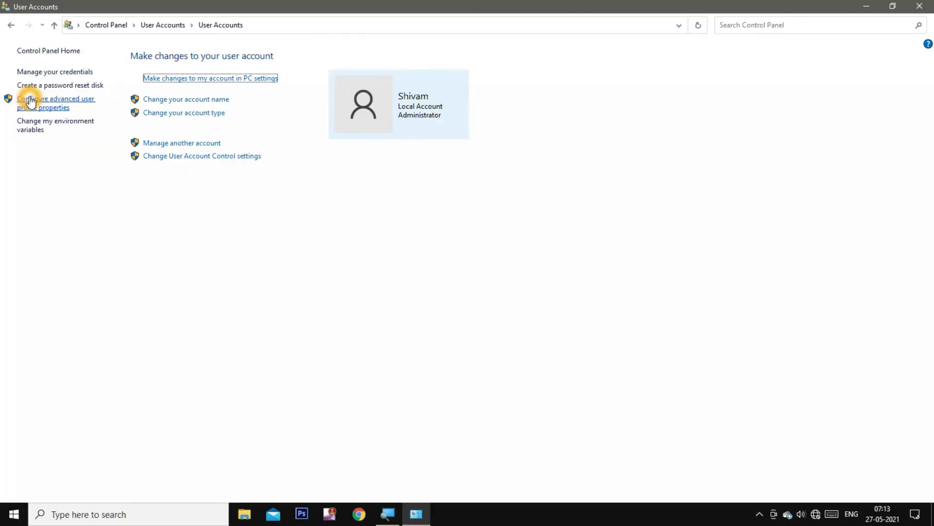
left_click(919, 6)
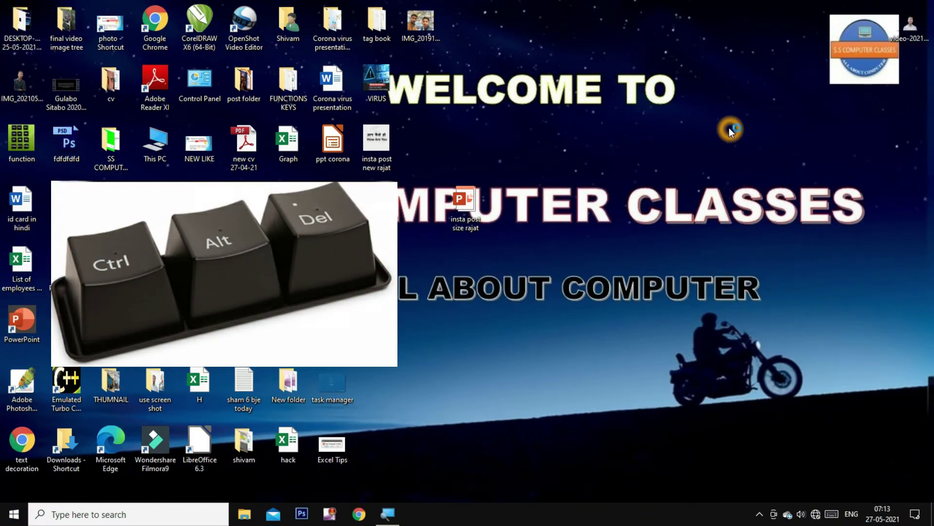
Reopen Task Manager through the security options screen and look through the list of startup programs.
key("ctrl+alt+Delete")
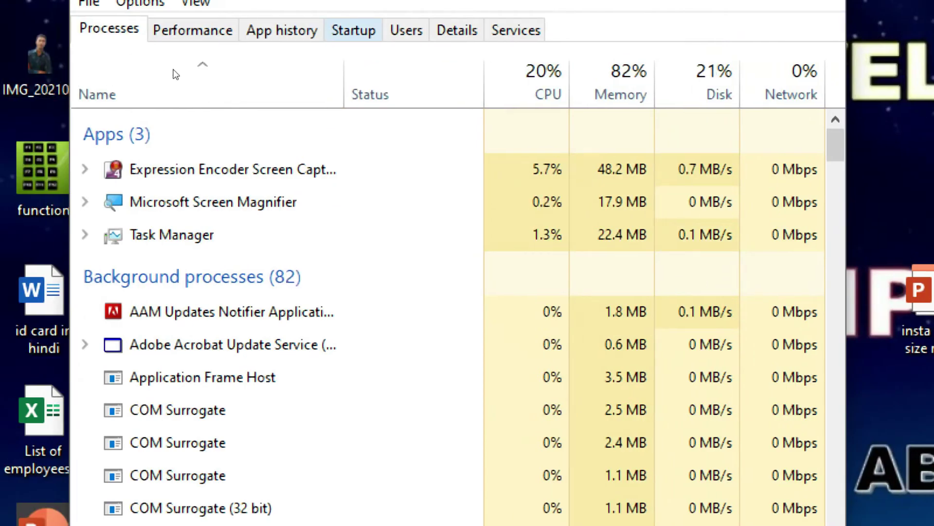
left_click(352, 30)
scroll(92, 190, "down", 1)
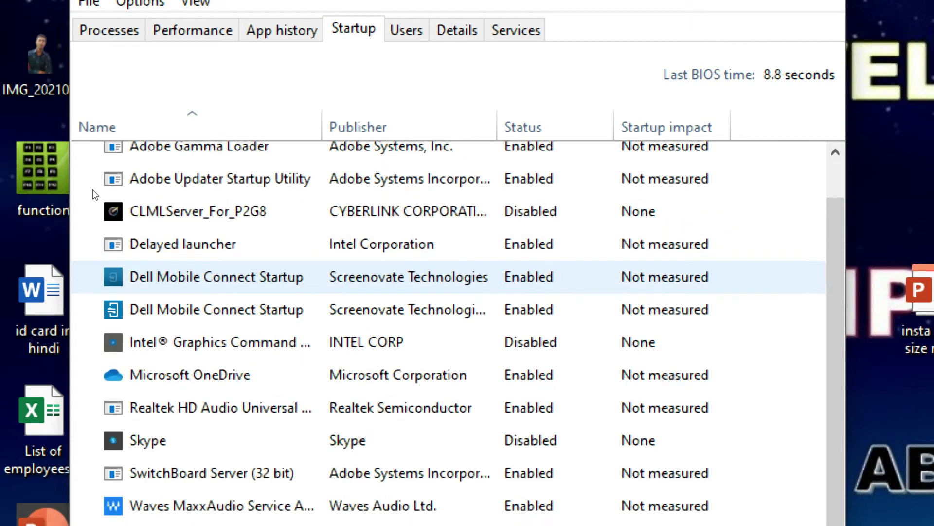
scroll(93, 189, "up", 1)
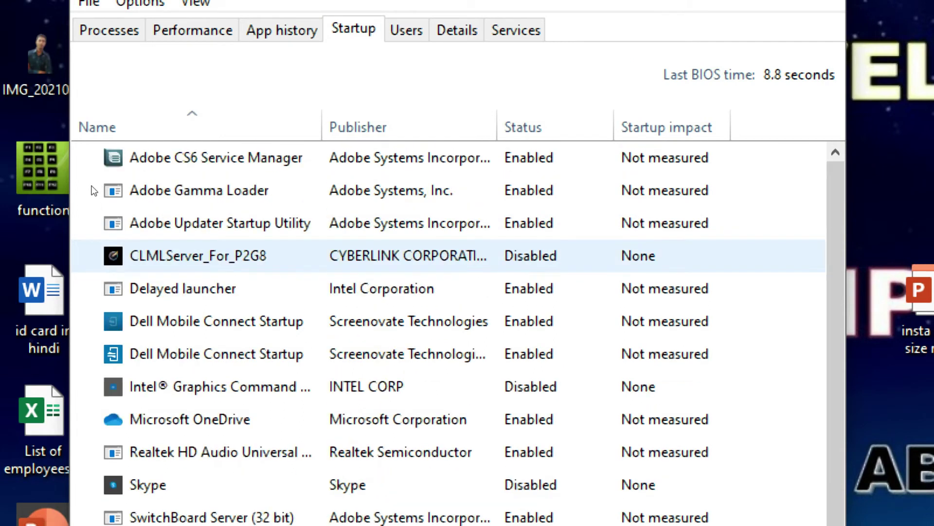
Show the actions available for the Adobe Gamma Loader startup entry, including Disable, and dismiss them without choosing any.
right_click(202, 190)
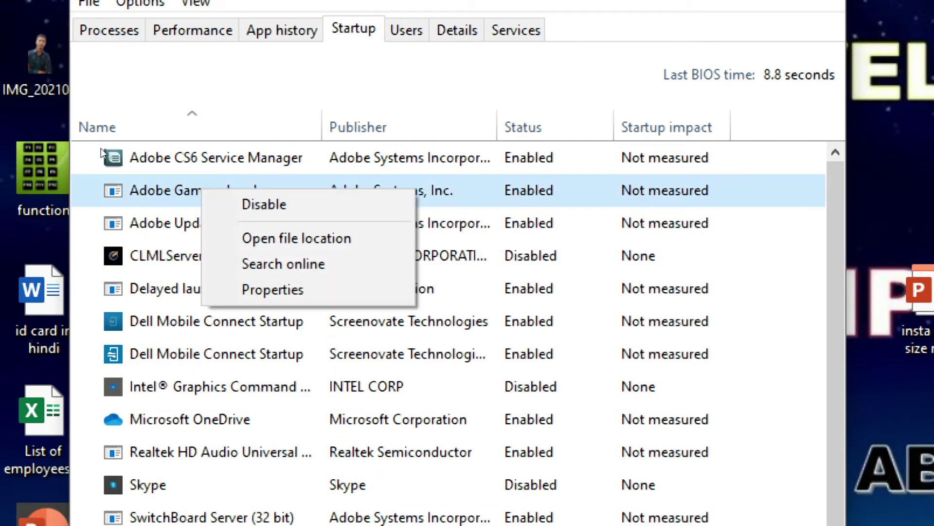
left_click(174, 190)
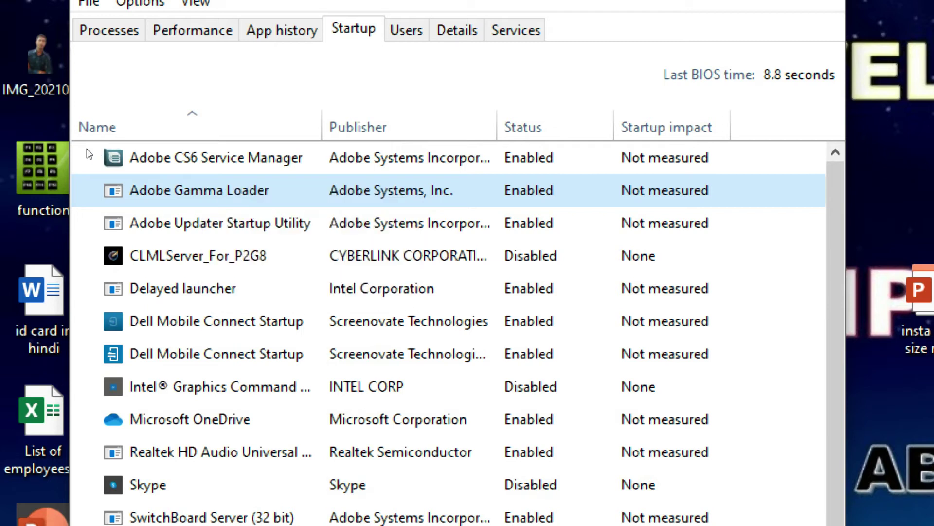
right_click(174, 190)
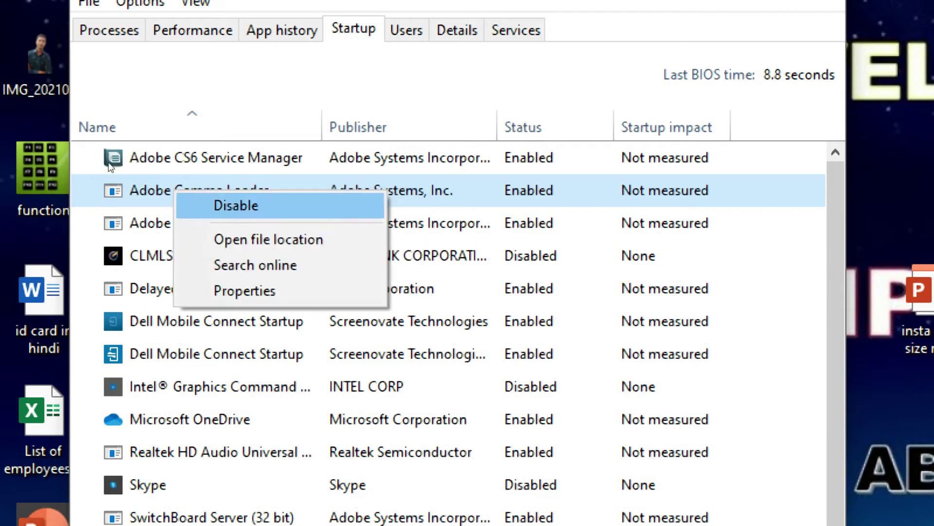
left_click(69, 151)
Show the actions available for the Adobe CS6 Service Manager startup entry without applying any, and close Task Manager.
left_click(196, 160)
right_click(196, 160)
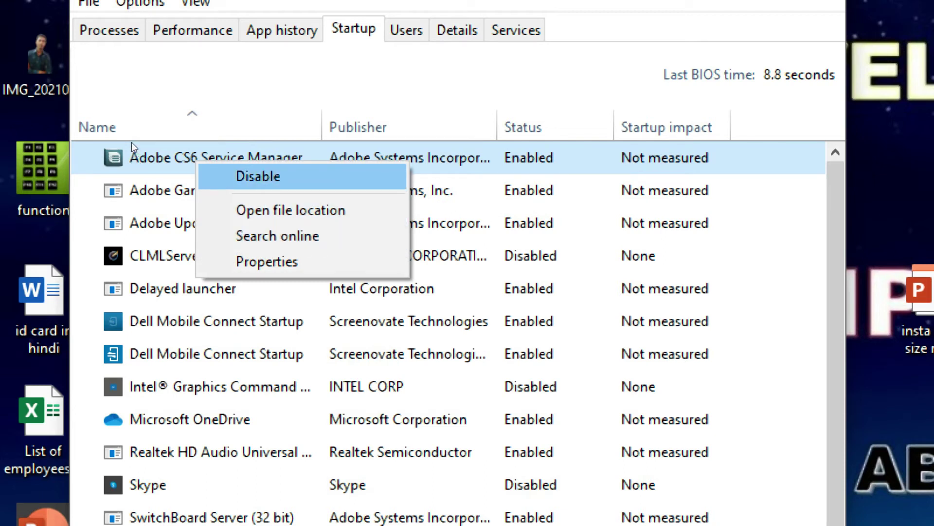
key("Escape")
key("Down")
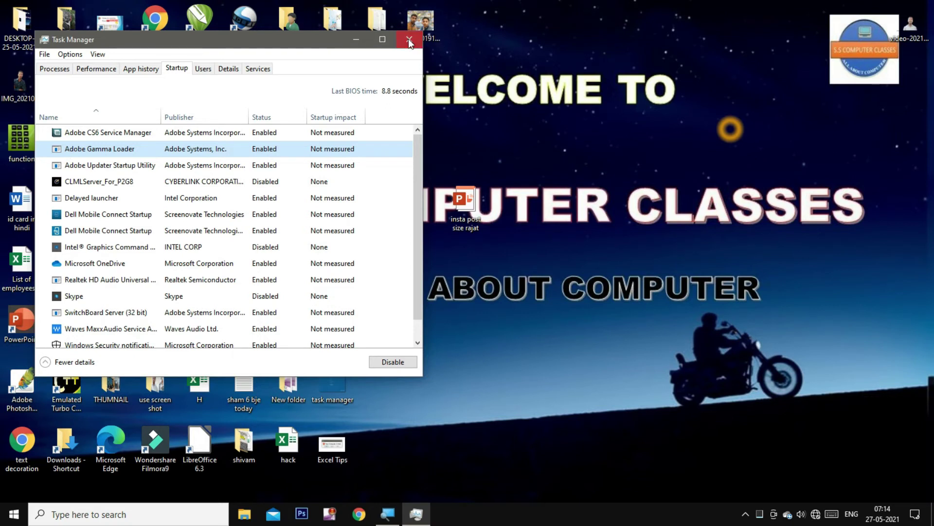
left_click(409, 39)
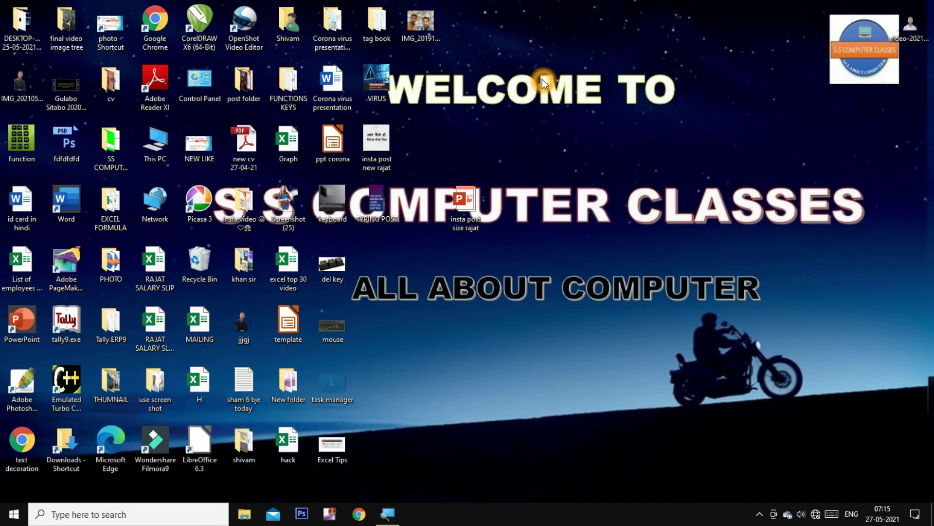
Launch Task Manager directly from the desktop, examine the CPU performance graph and details, and close it.
key("ctrl+shift+Escape")
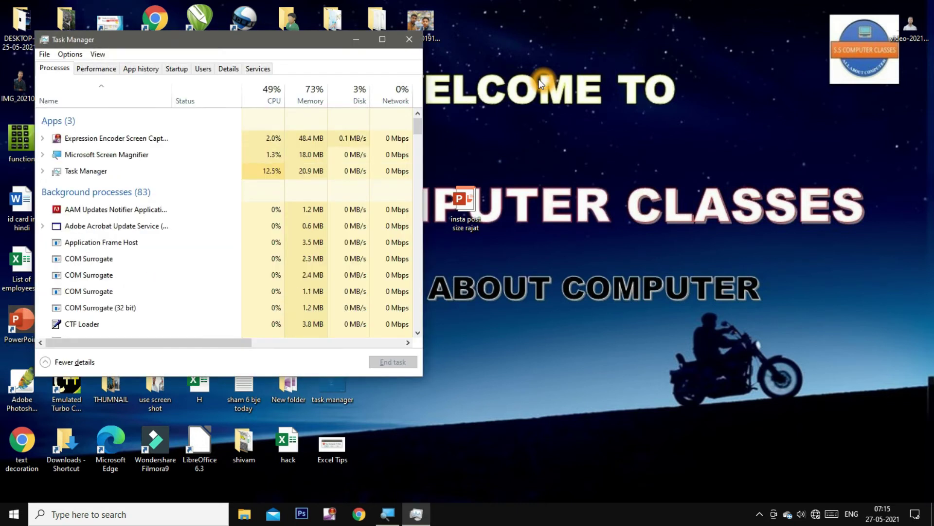
key("super+plus")
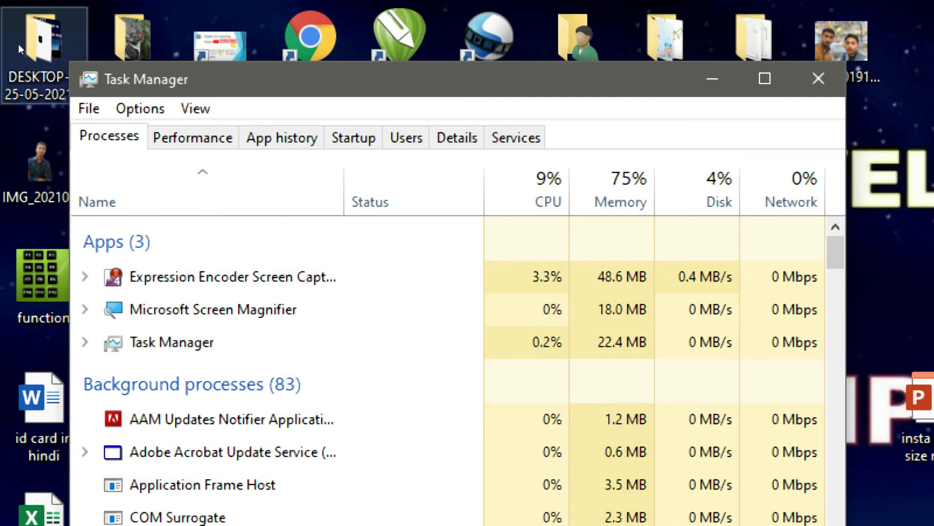
key("ctrl+Tab")
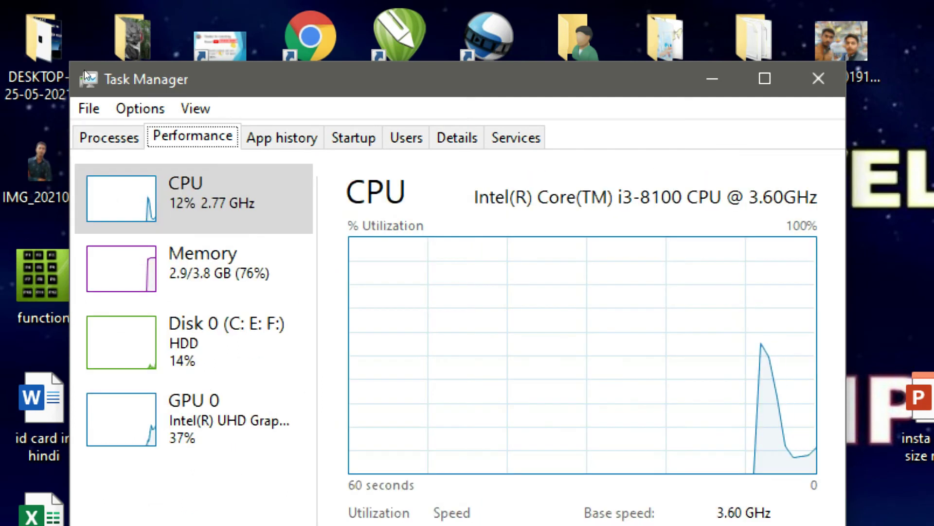
key("super+minus")
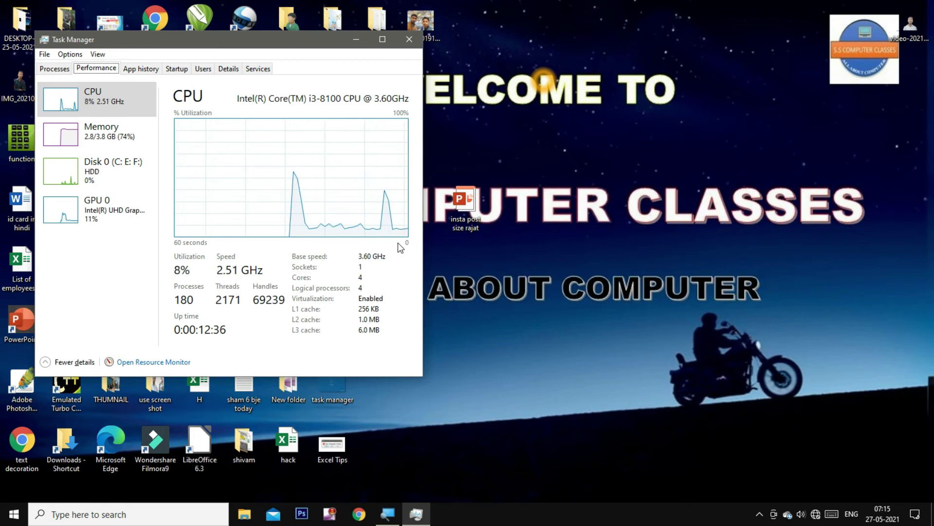
left_click(414, 41)
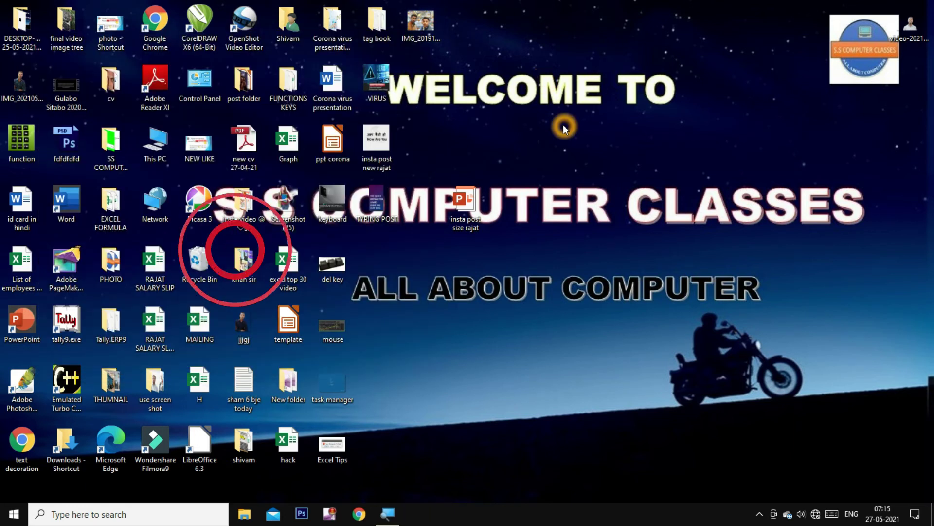